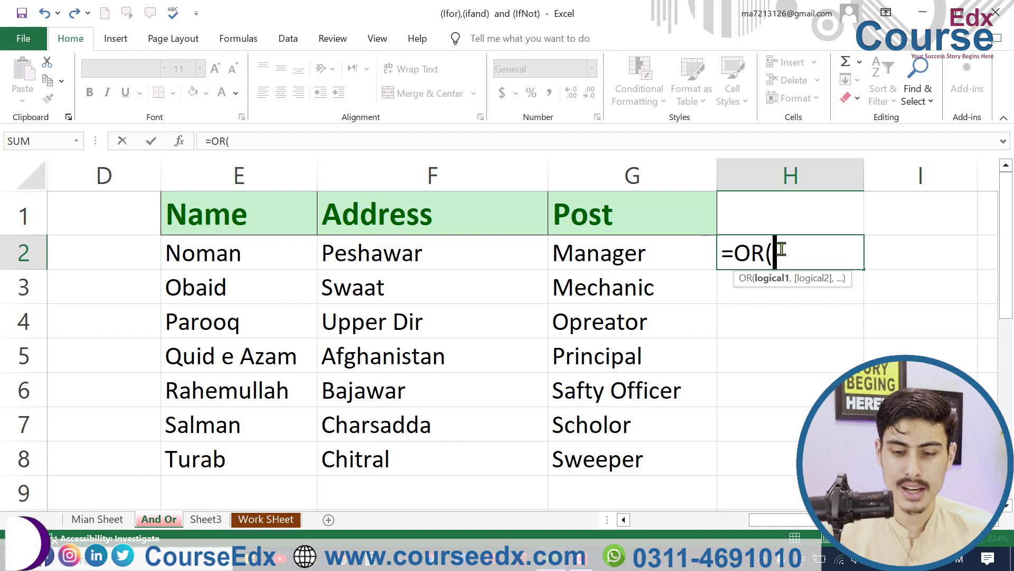
Complete the formula in H2 as =OR(F2="Peshawar",G2="Manager") and enter it.
left_click(444, 251)
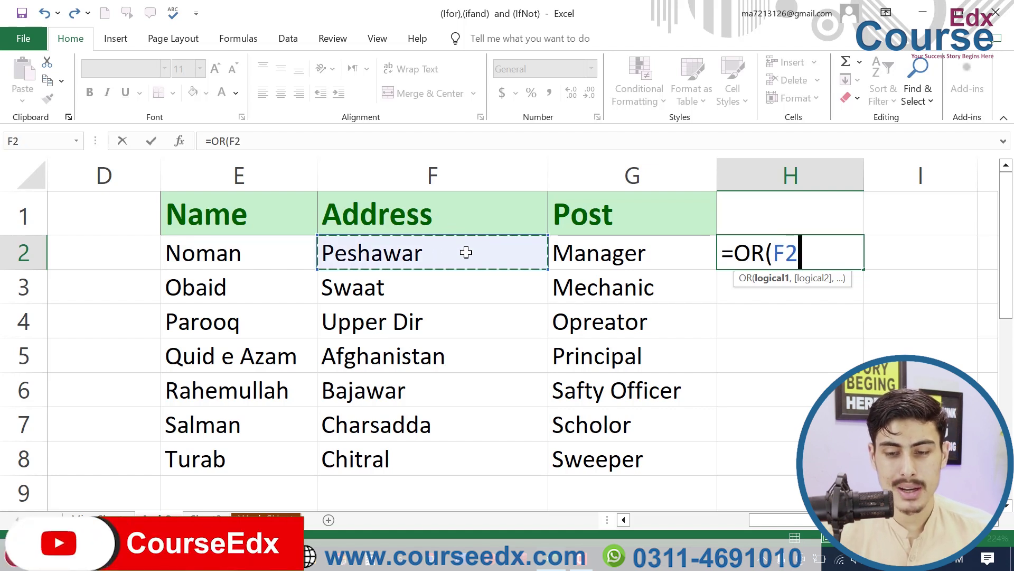
type("=\"")
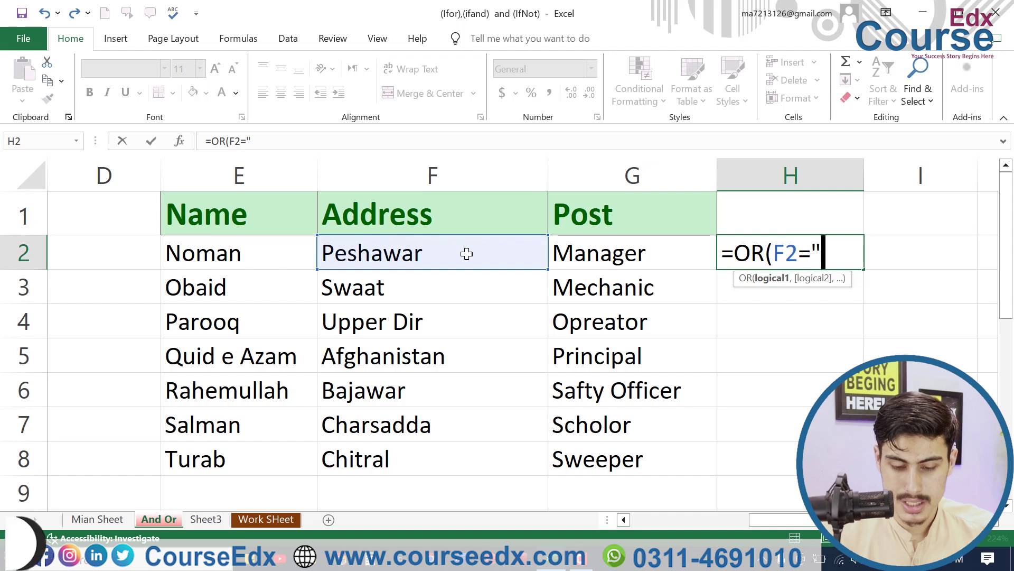
type("Peshawar\"")
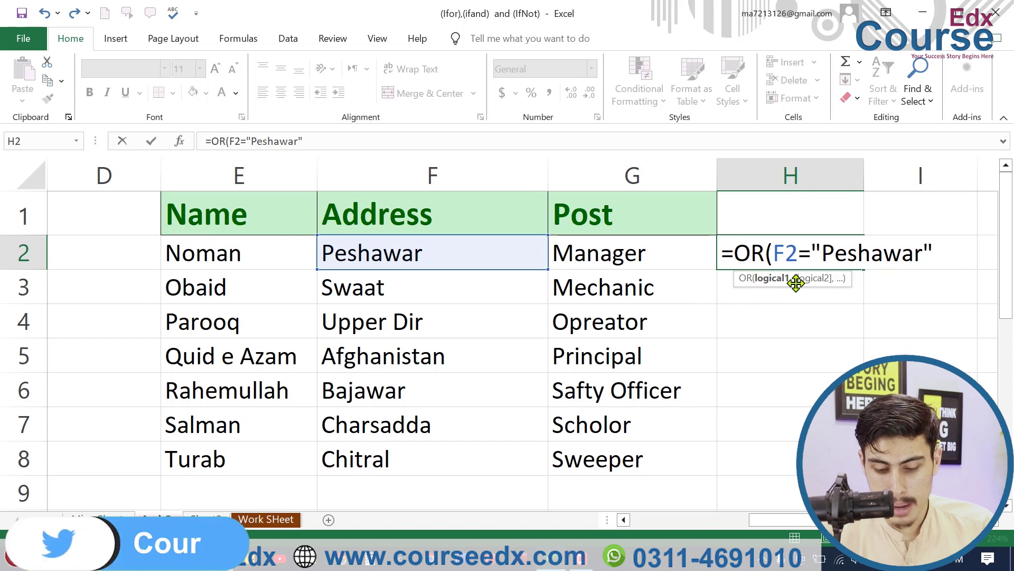
type(",")
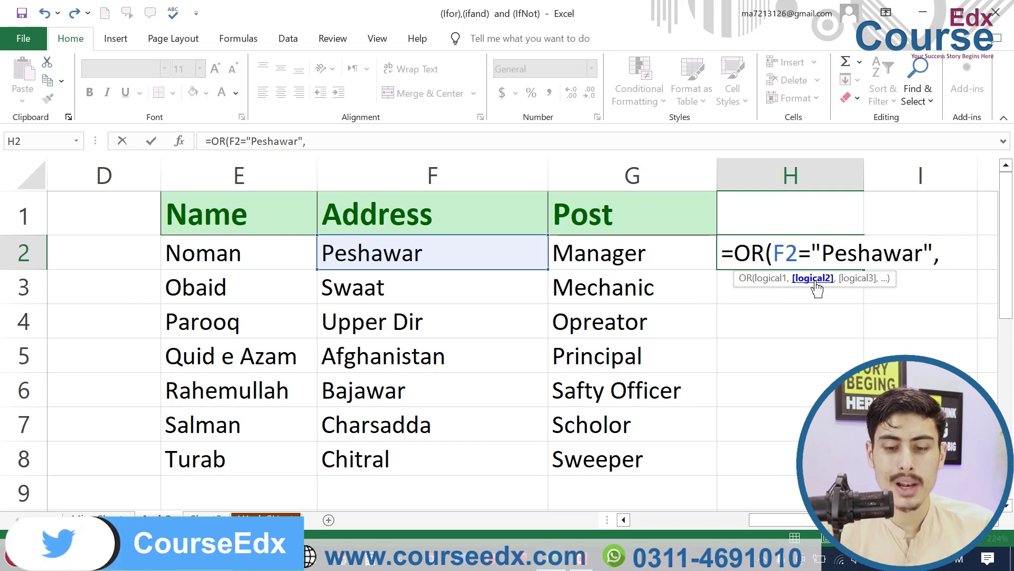
left_click(638, 252)
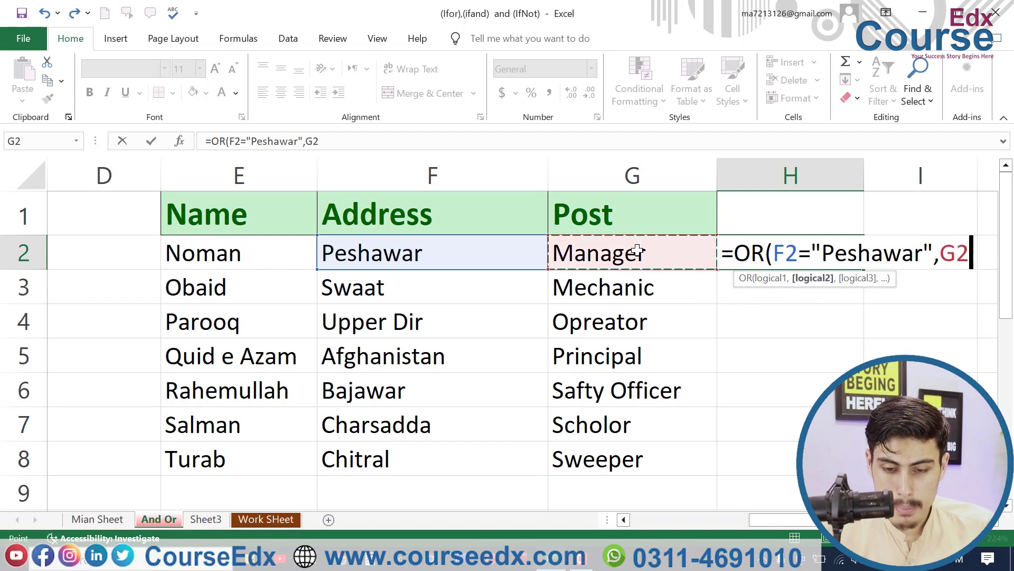
type("=\"")
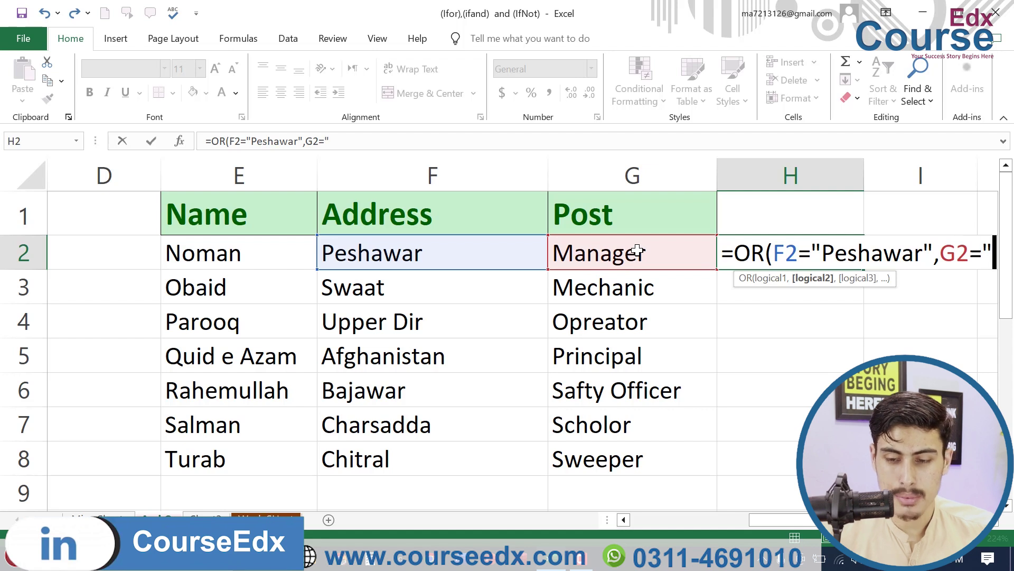
type("Manager\"")
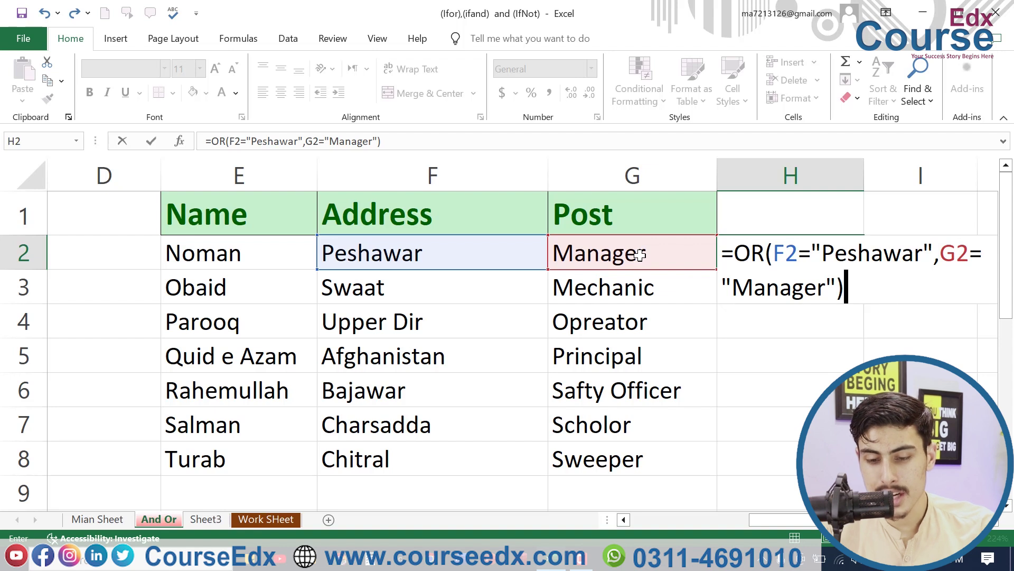
key("Return")
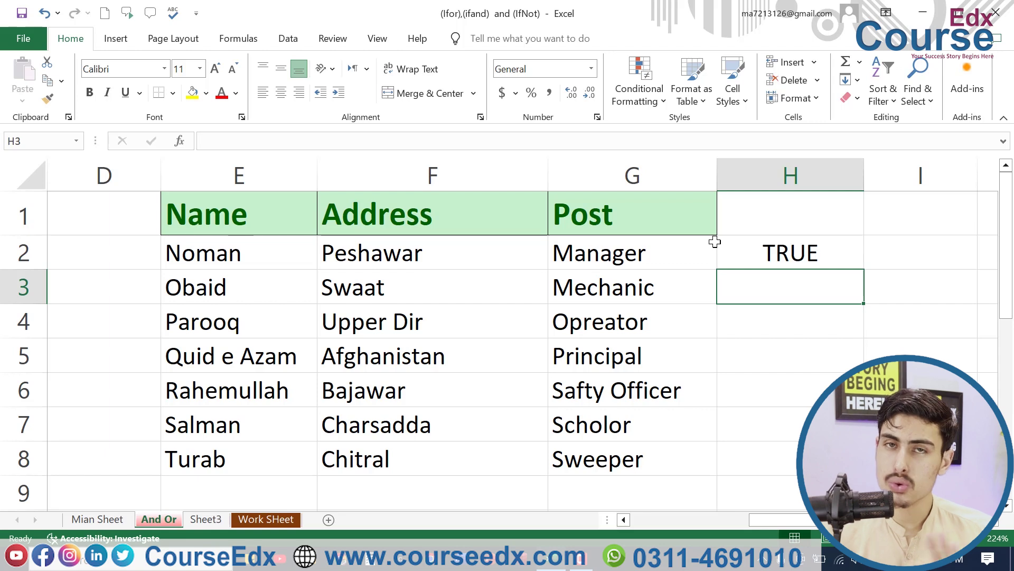
Fill the OR formula from H2 down through H8 and compare row 2's address and post with its result.
left_click(781, 253)
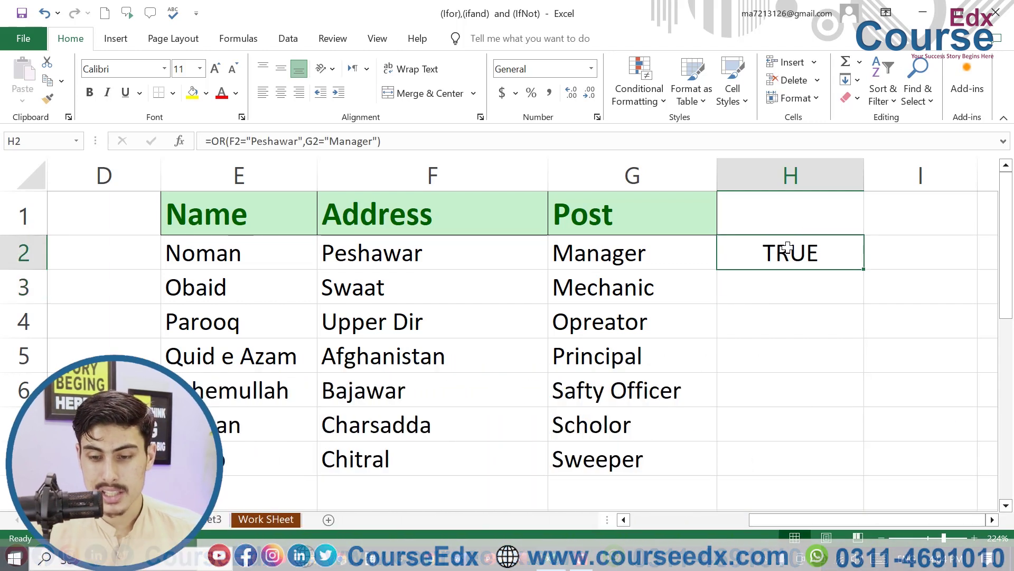
double_click(858, 266)
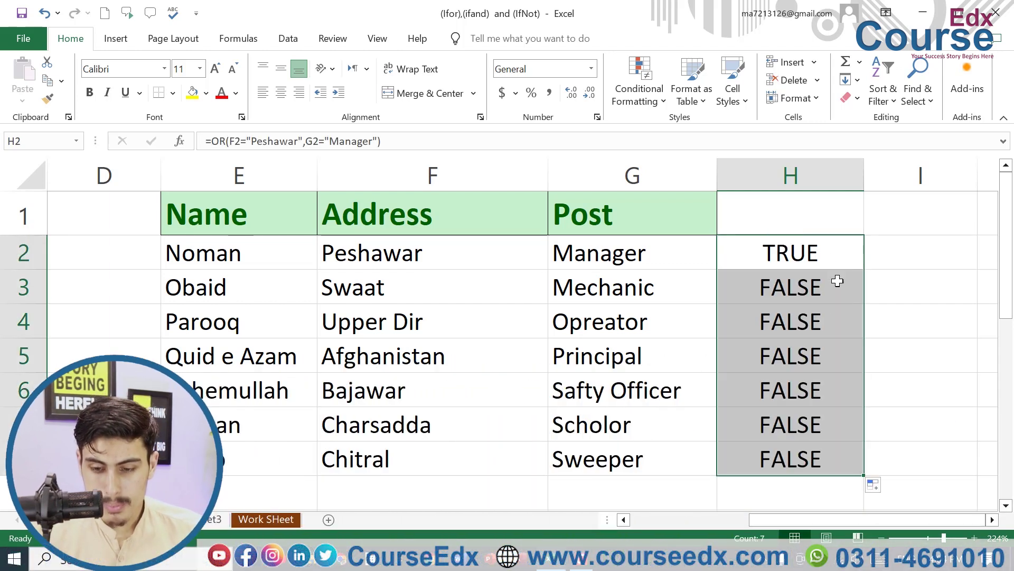
left_click(496, 256)
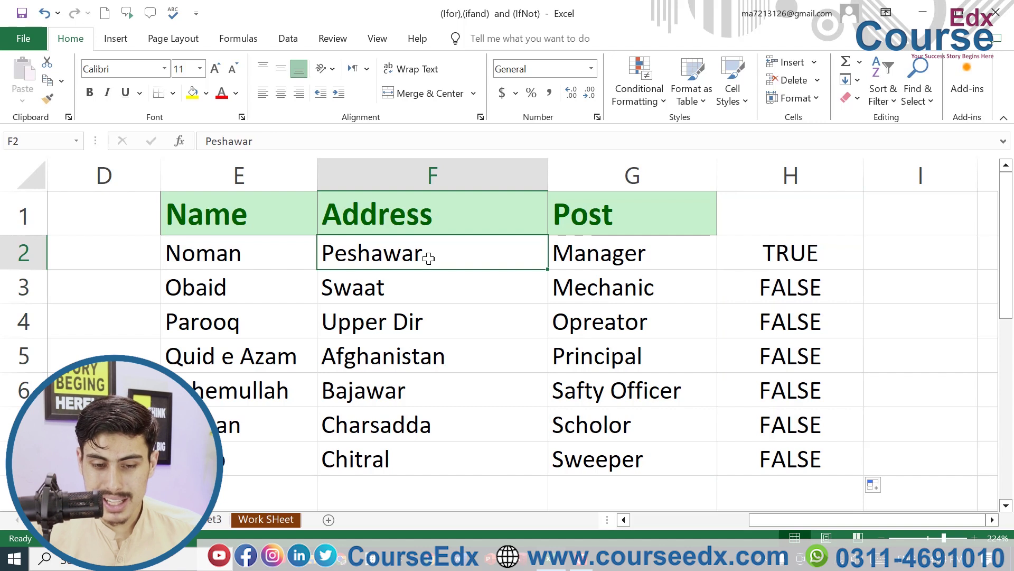
left_click(594, 250)
left_click(775, 257)
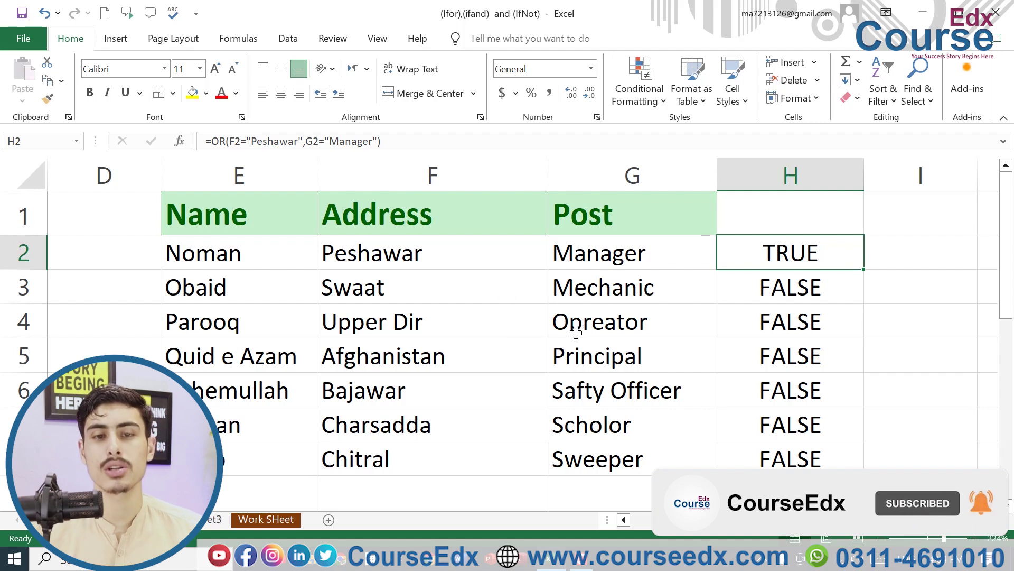
Change the address in F4 to Peshawar and check the OR result in H4.
double_click(453, 324)
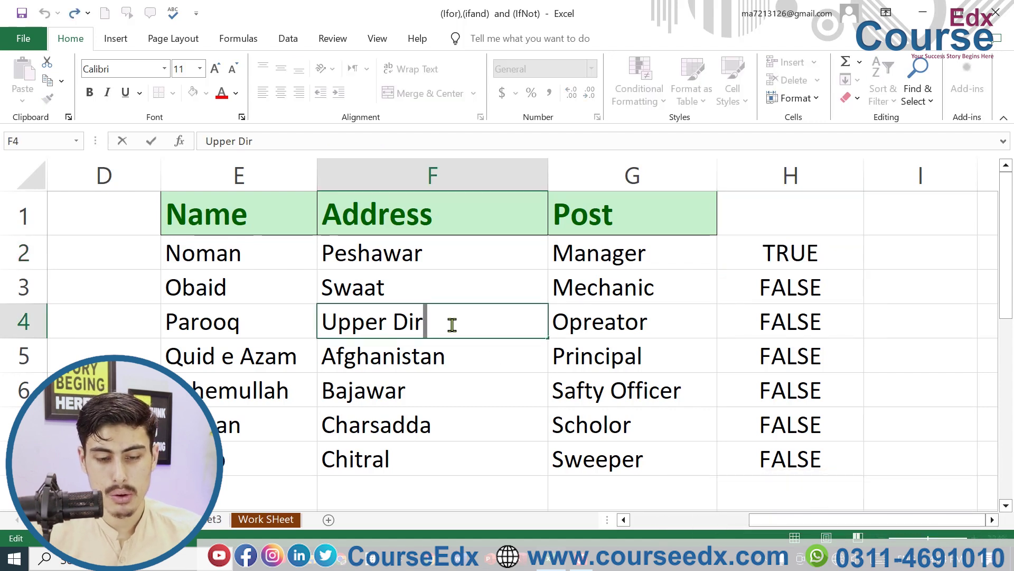
key("shift+Home")
type("Pesa")
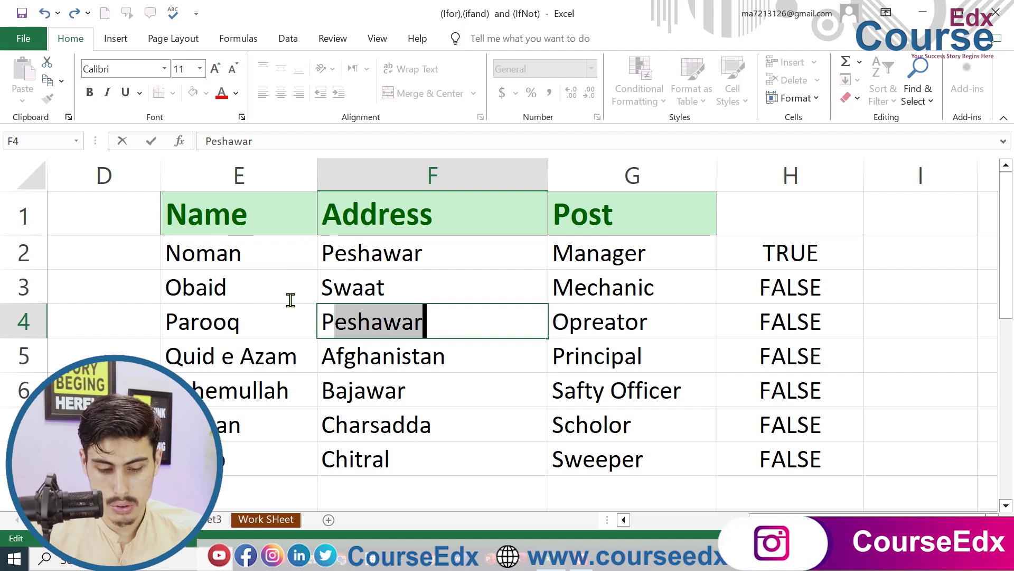
type("ha")
key("Return")
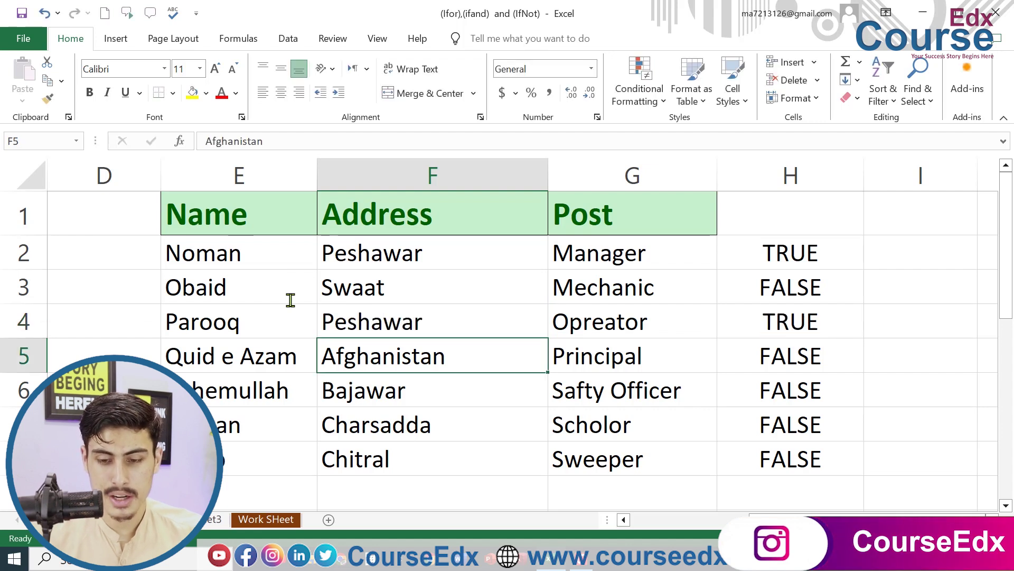
left_click(816, 315)
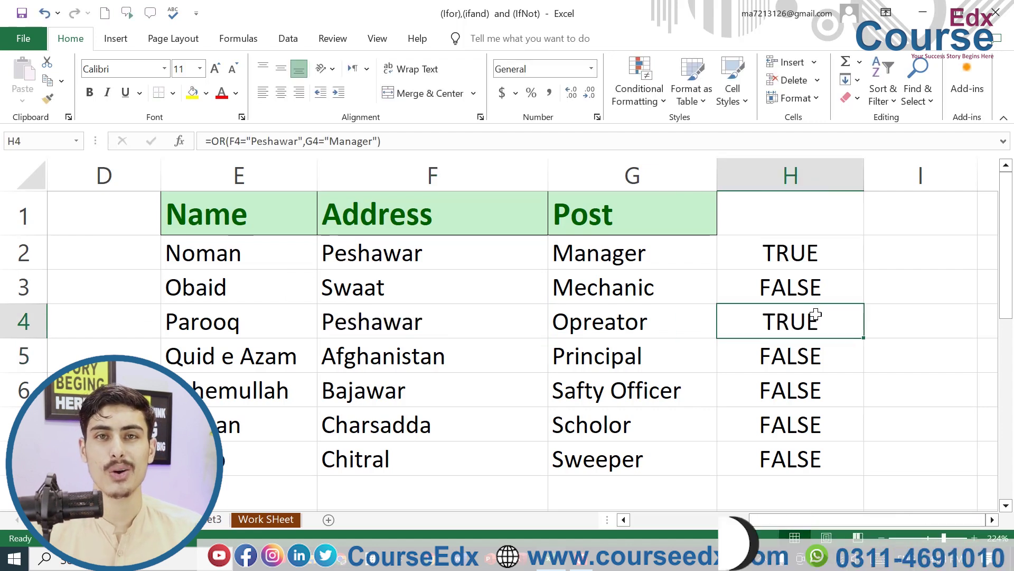
Change the post in G6 to Manager and check the OR result in H6.
left_click(615, 391)
type("Manager")
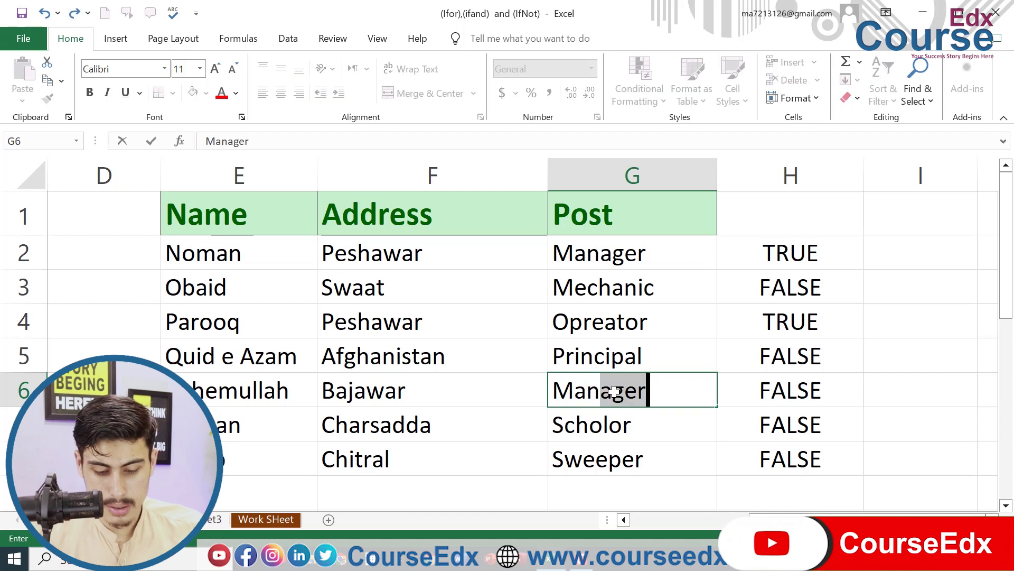
key("Return")
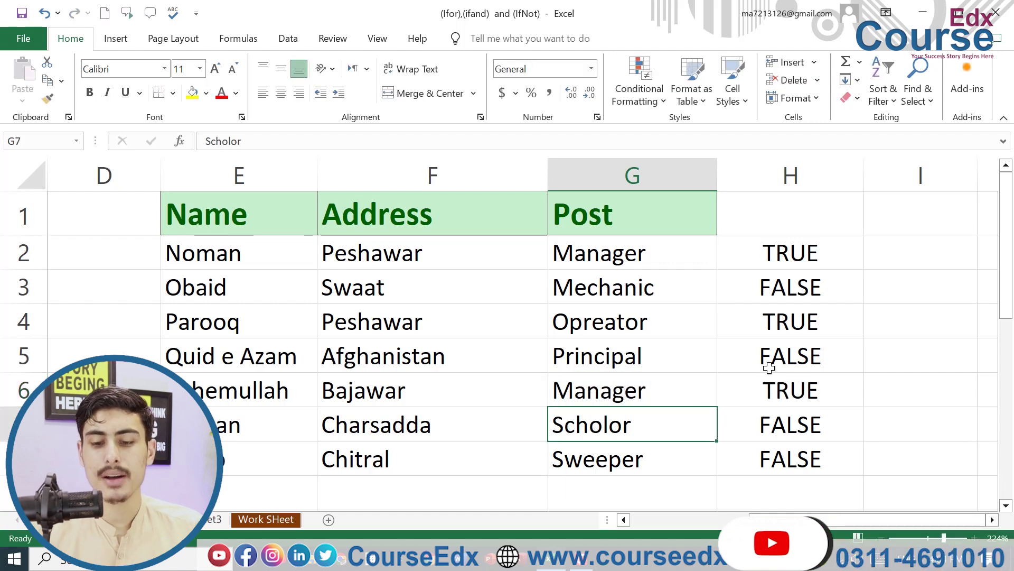
left_click(787, 390)
Apply an Equal To conditional formatting rule to column H that marks True with Light Red Fill with Dark Red Text.
left_click(791, 175)
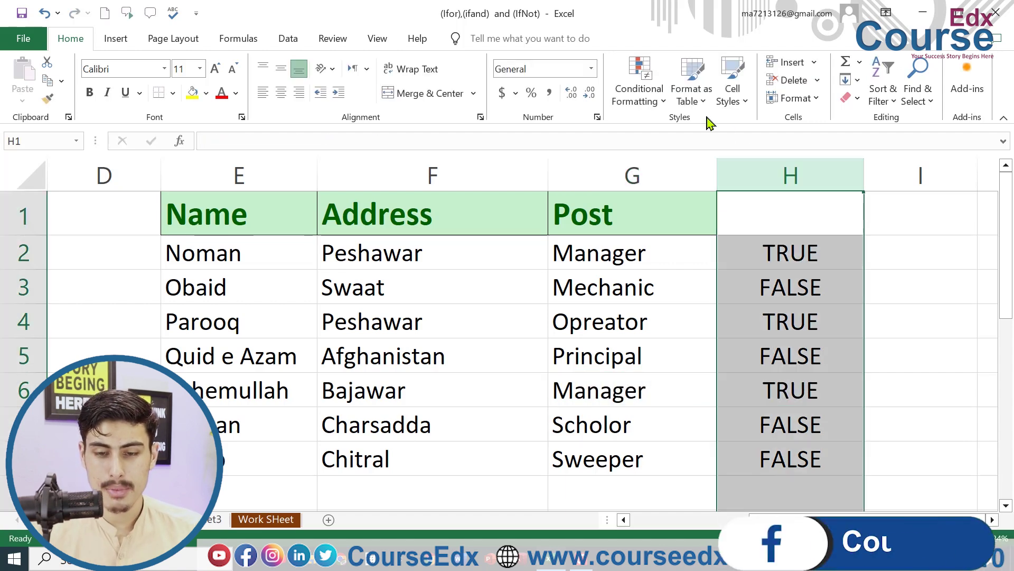
left_click(641, 90)
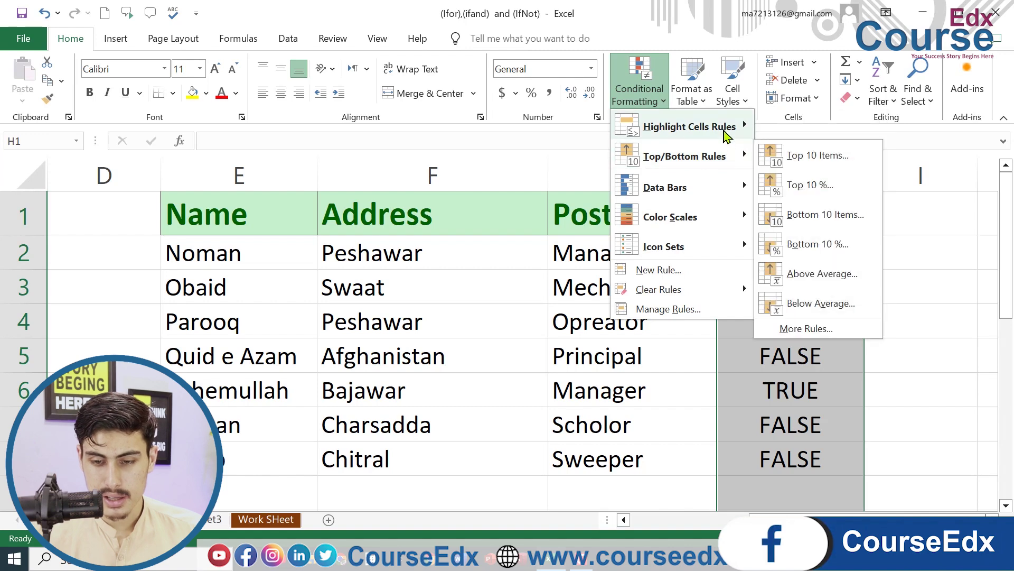
mouse_move(728, 132)
left_click(802, 215)
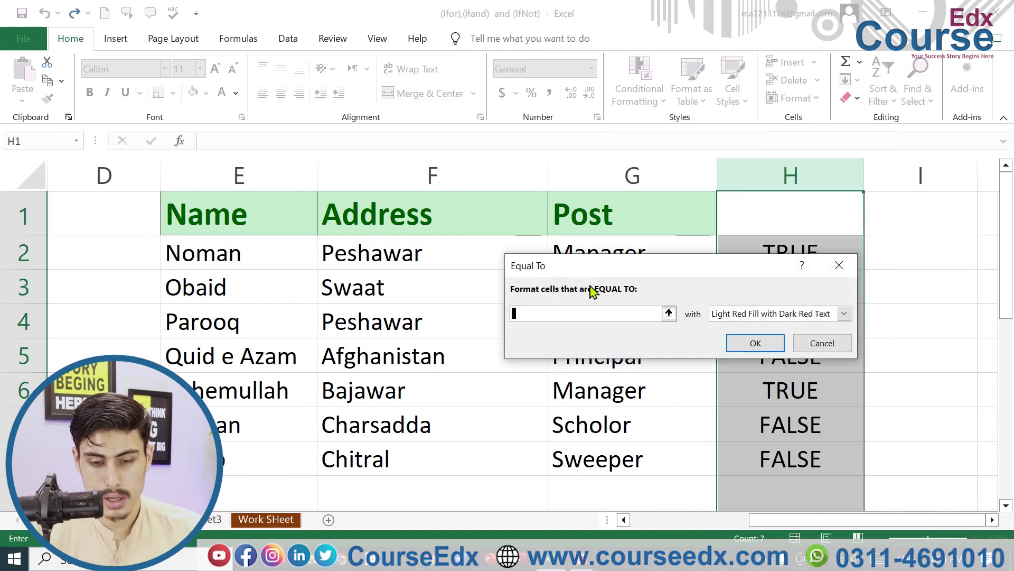
type("Ture")
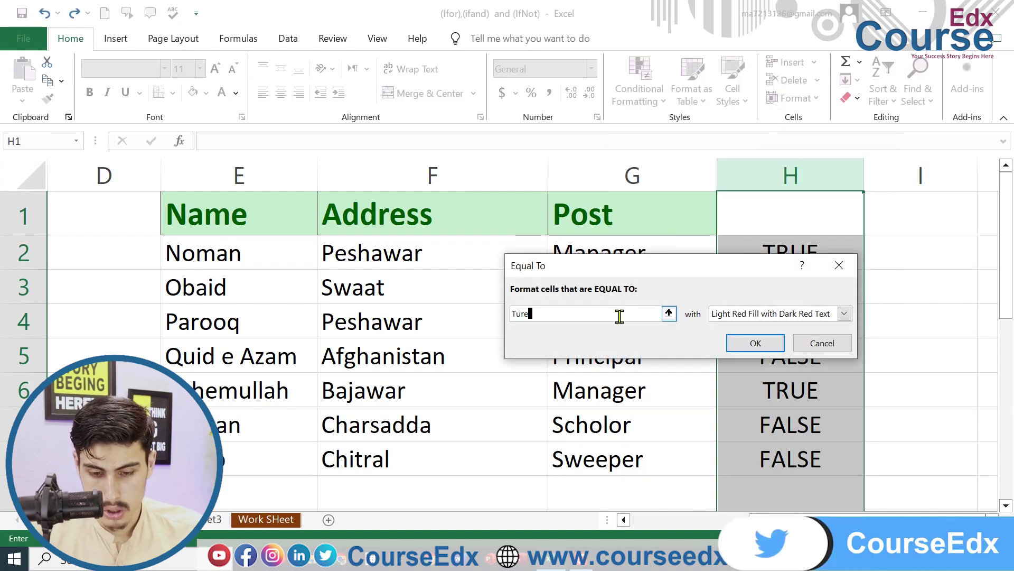
type("ue")
key("Return")
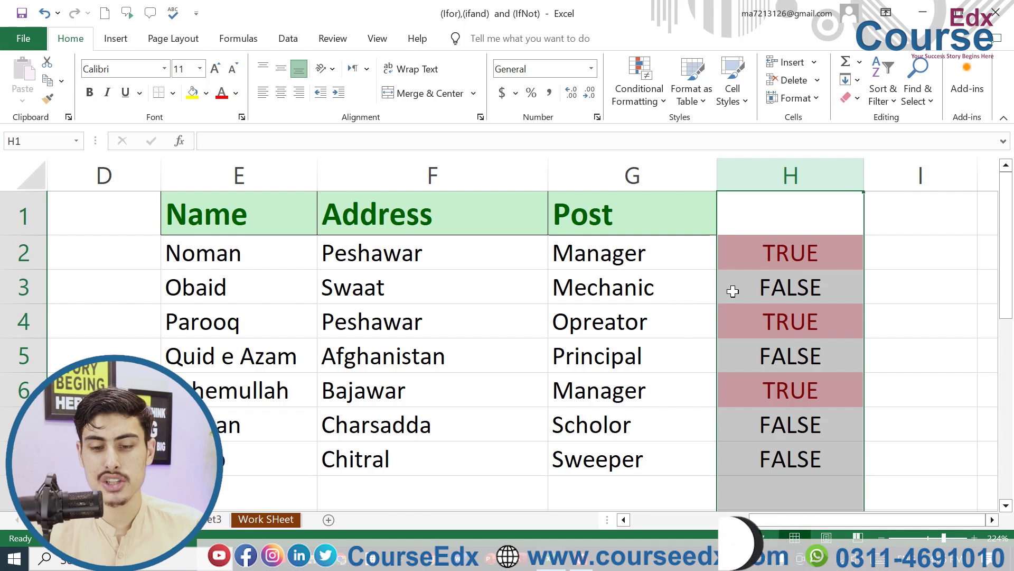
left_click(788, 253)
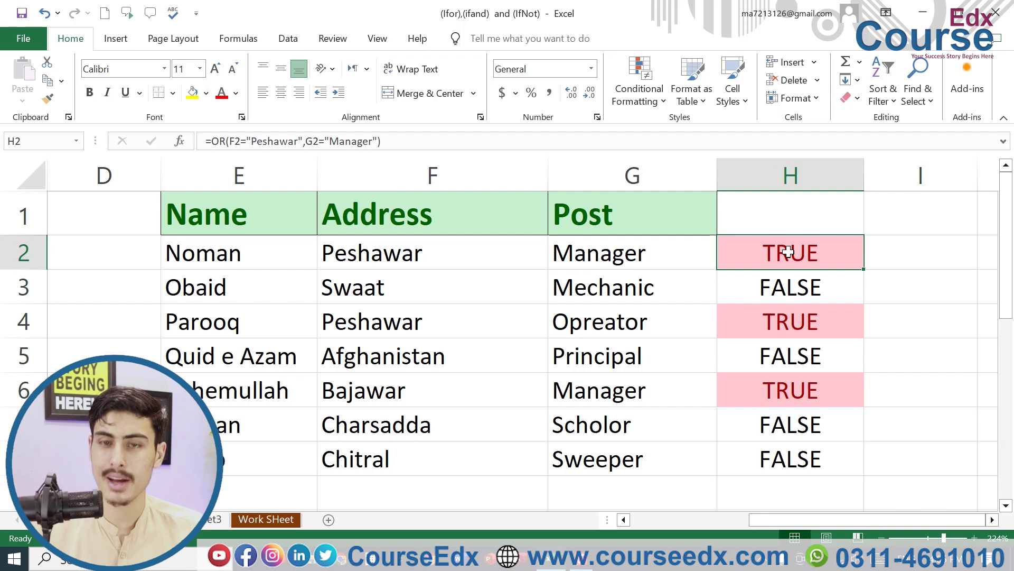
Start an AND formula in I2 with the address cell F2 as its first reference.
left_click(931, 253)
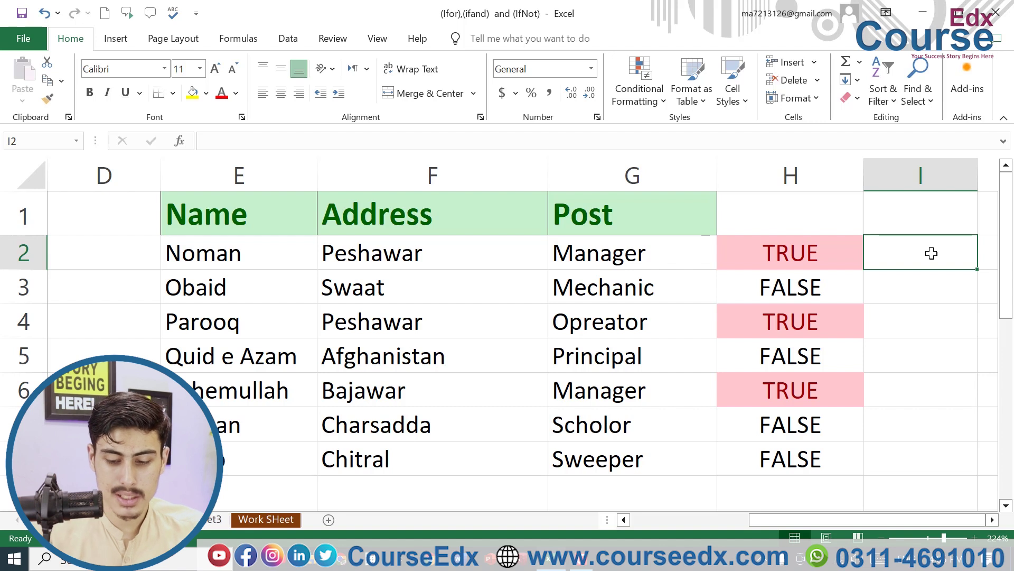
type("=and")
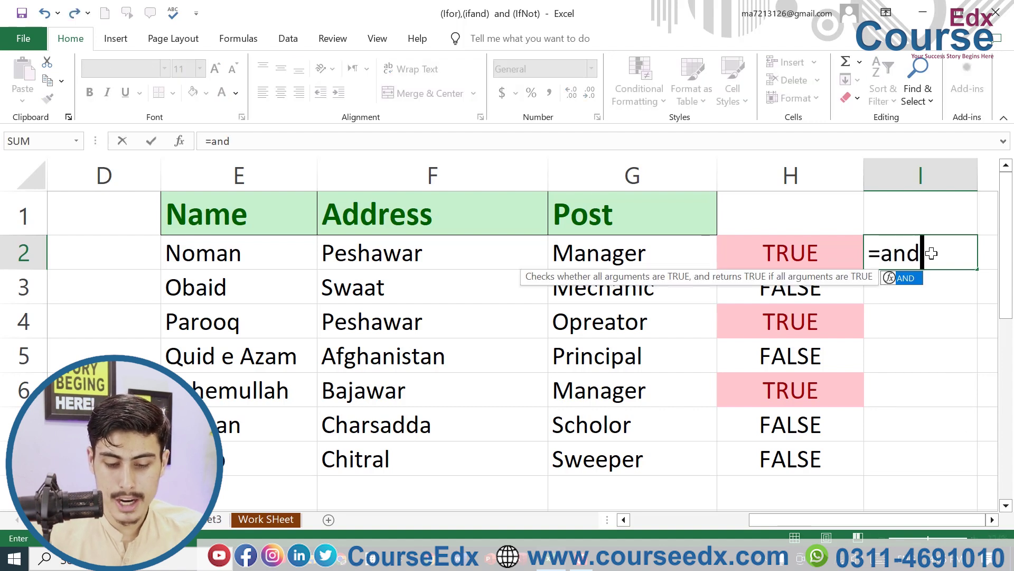
key("Tab")
left_click(455, 258)
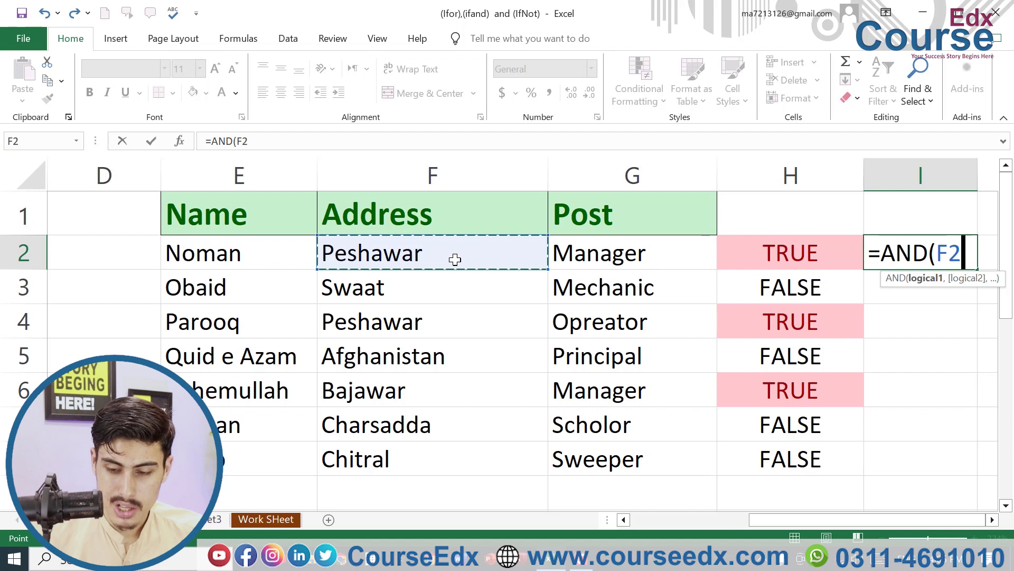
type("\"Pesa")
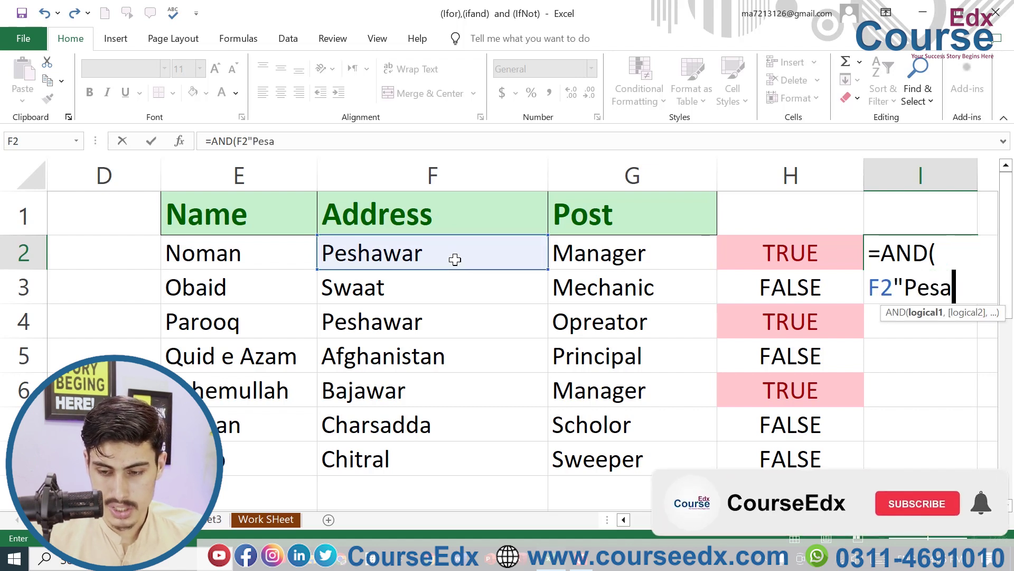
key("BackSpace")
key("BackSpace")
key("BackSpace")
key("BackSpace")
key("BackSpace")
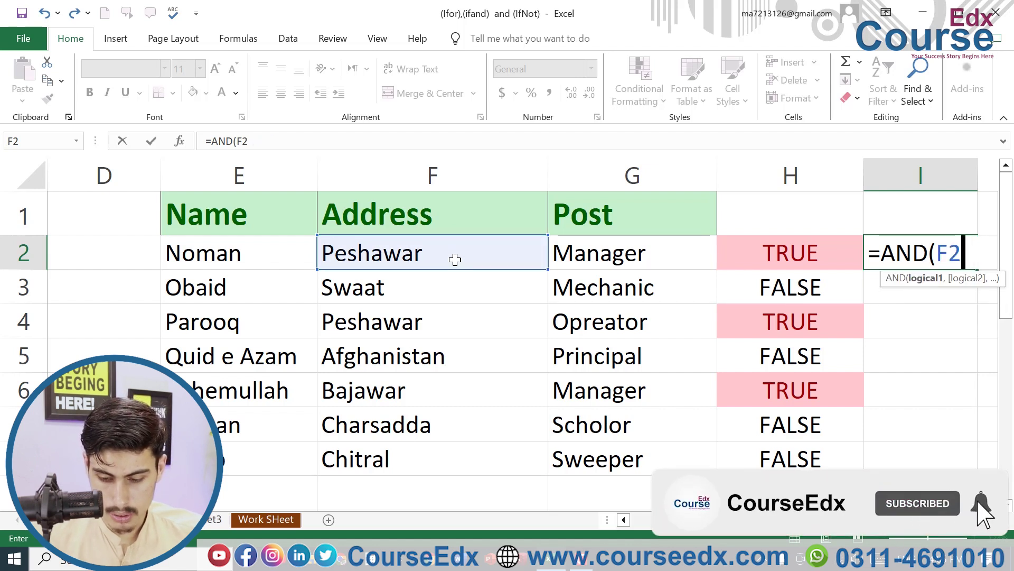
Complete the AND formula in I2 with the conditions F2="Peshawar" and G2="Manager".
type("=\"")
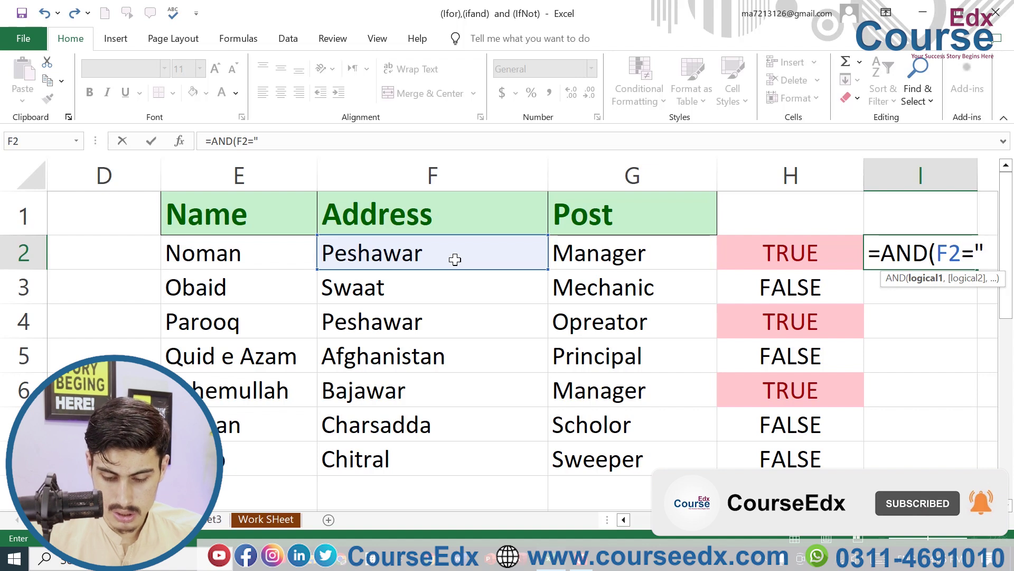
type("Peshawar\"")
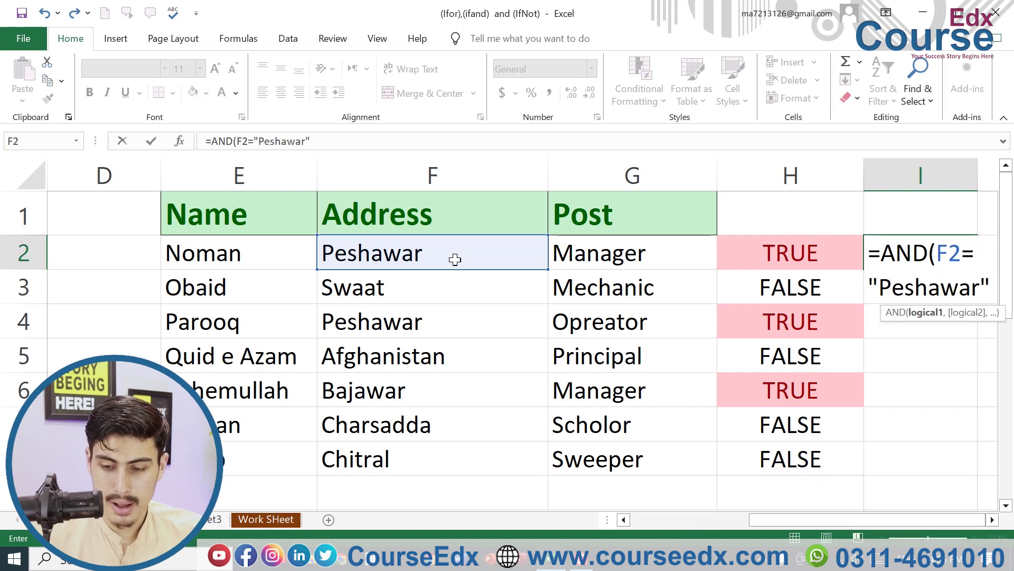
type(",")
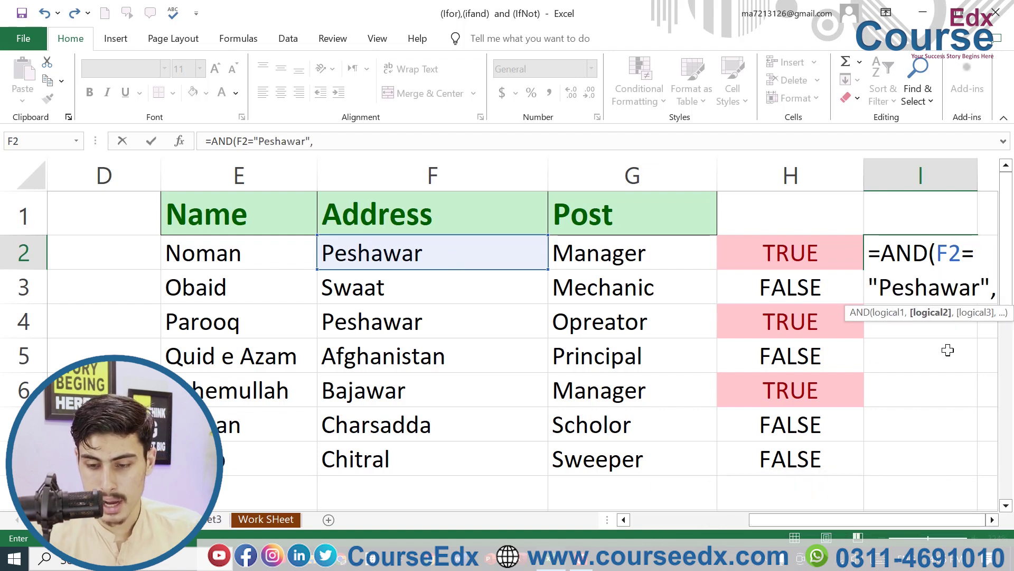
left_click(612, 247)
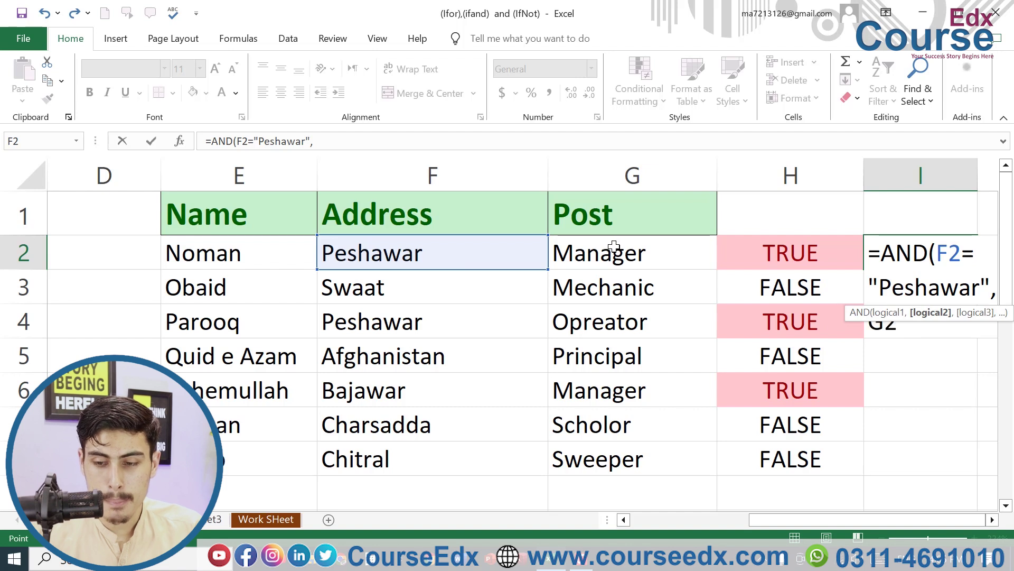
type("=\"")
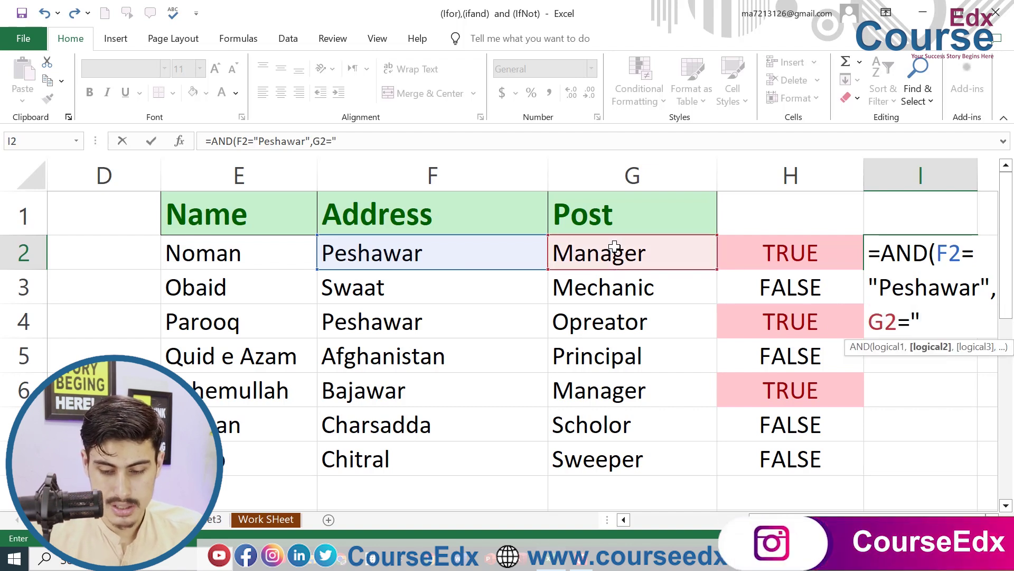
type("Manager\")")
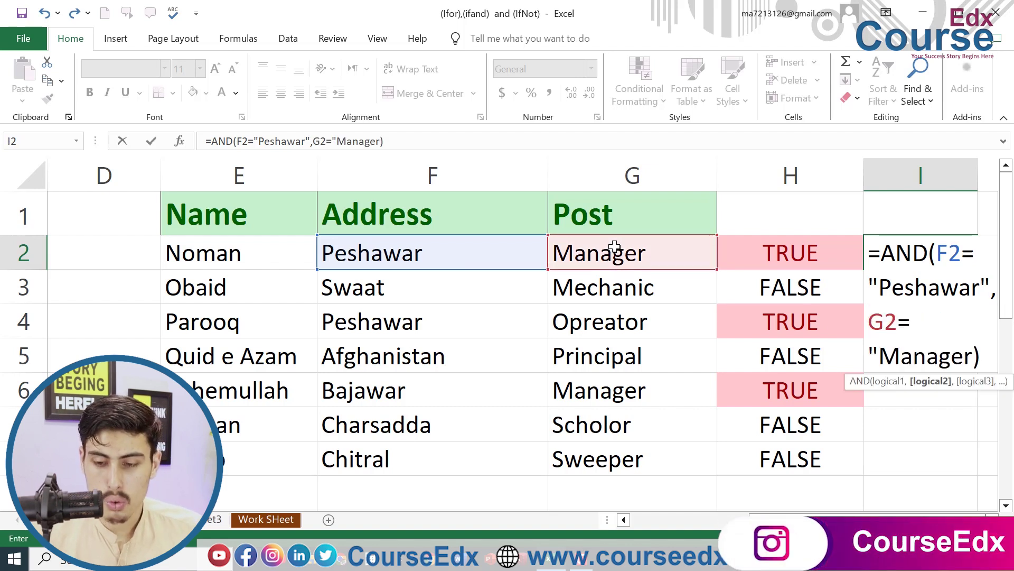
key("Return")
left_click(482, 341)
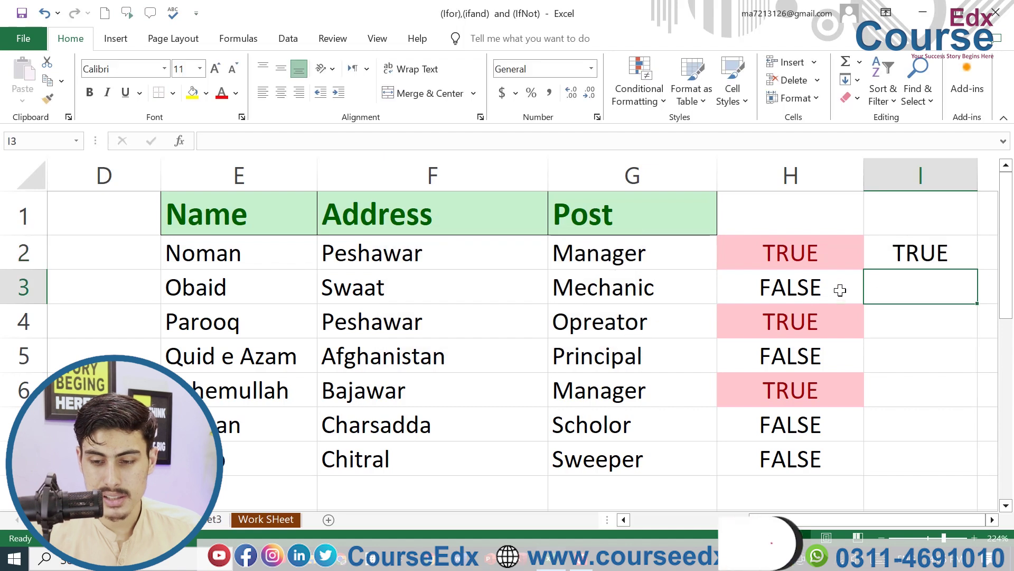
Review the AND formula in I2 against the address in F2 and fill it down through I8.
key("Up")
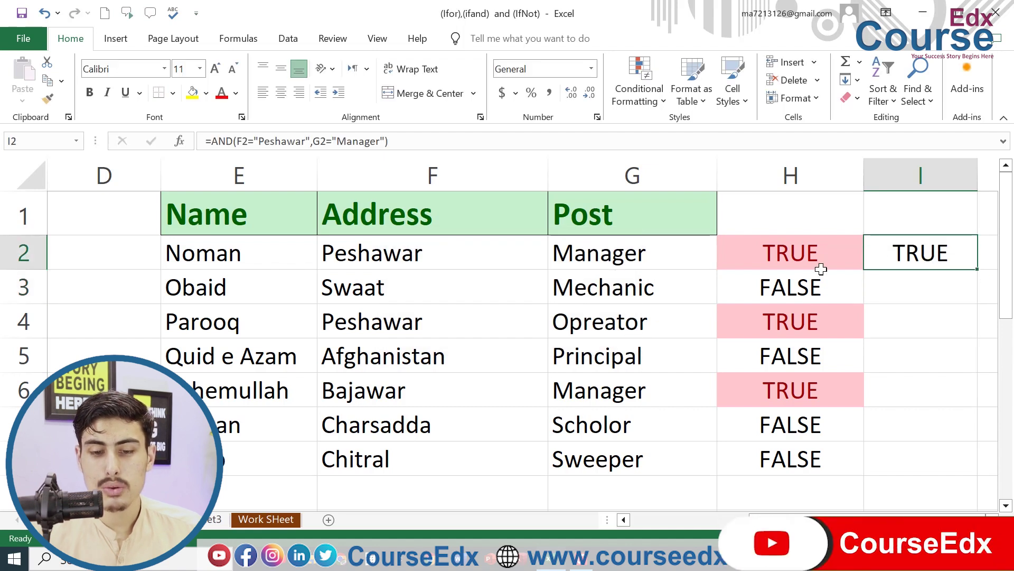
left_click(435, 252)
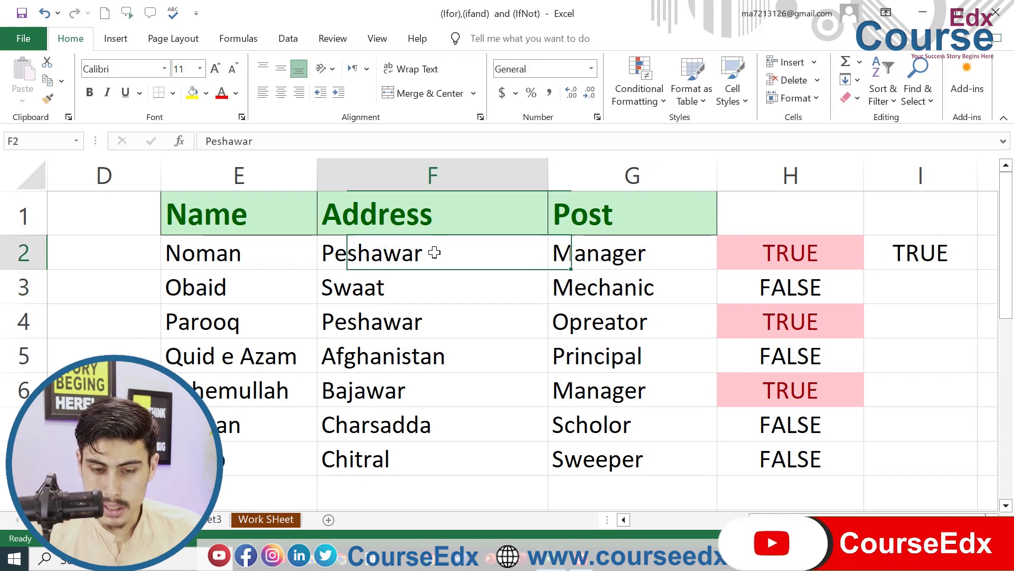
left_click(909, 256)
double_click(977, 268)
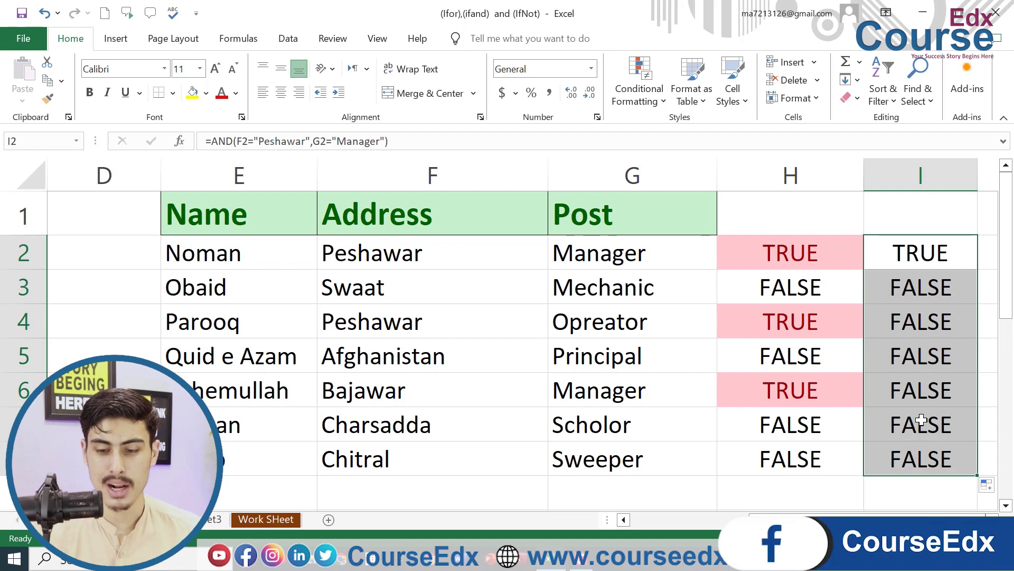
Compare the OR formula and result in H2 with the AND formula and result in I2.
left_click(933, 252)
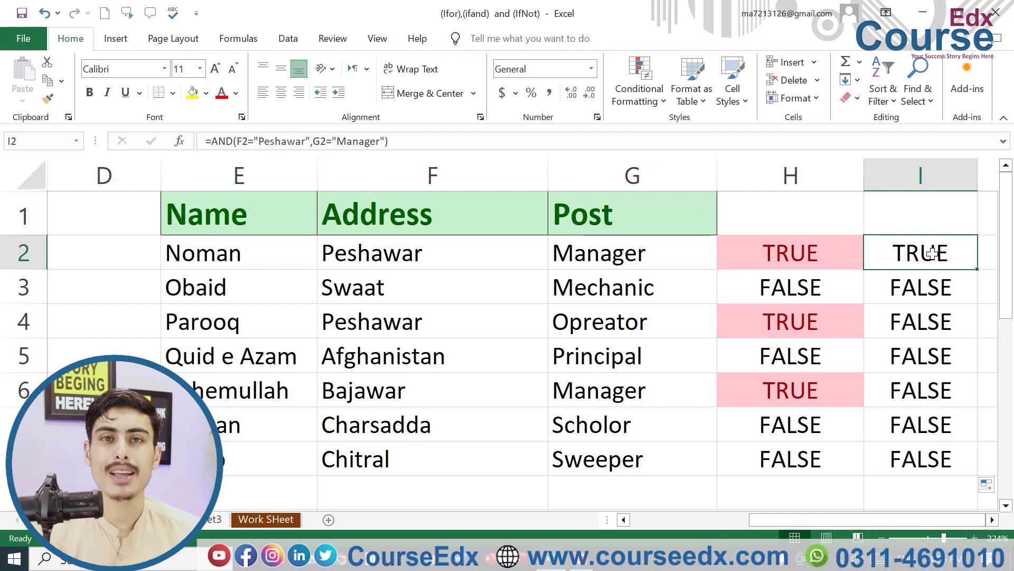
left_click(835, 258)
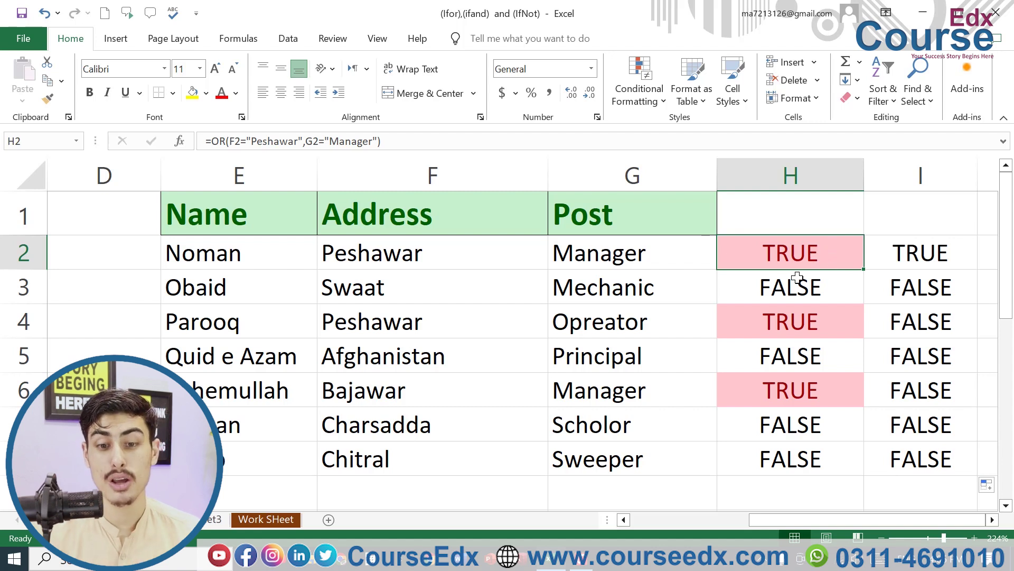
left_click(904, 255)
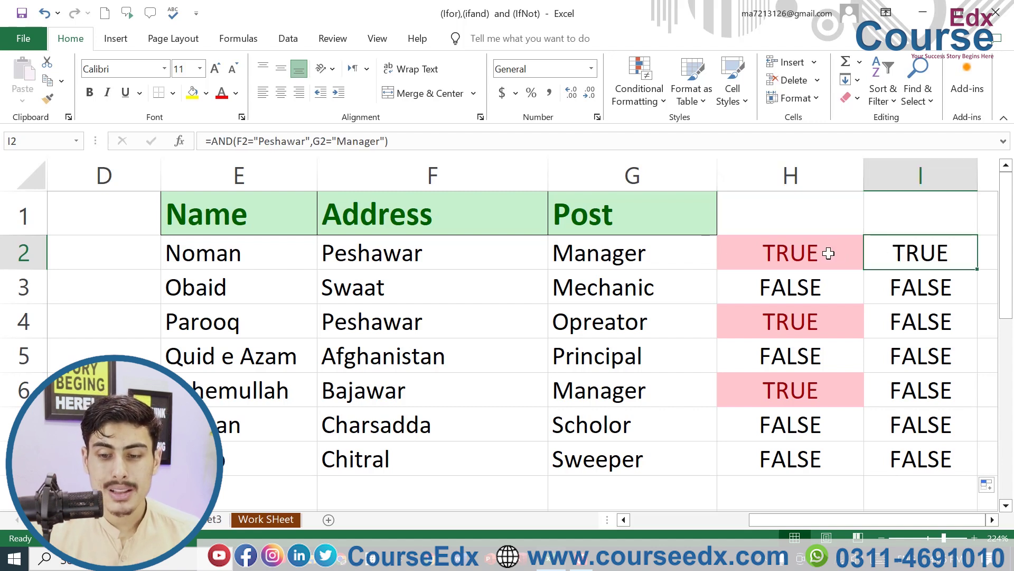
left_click(850, 254)
left_click(901, 254)
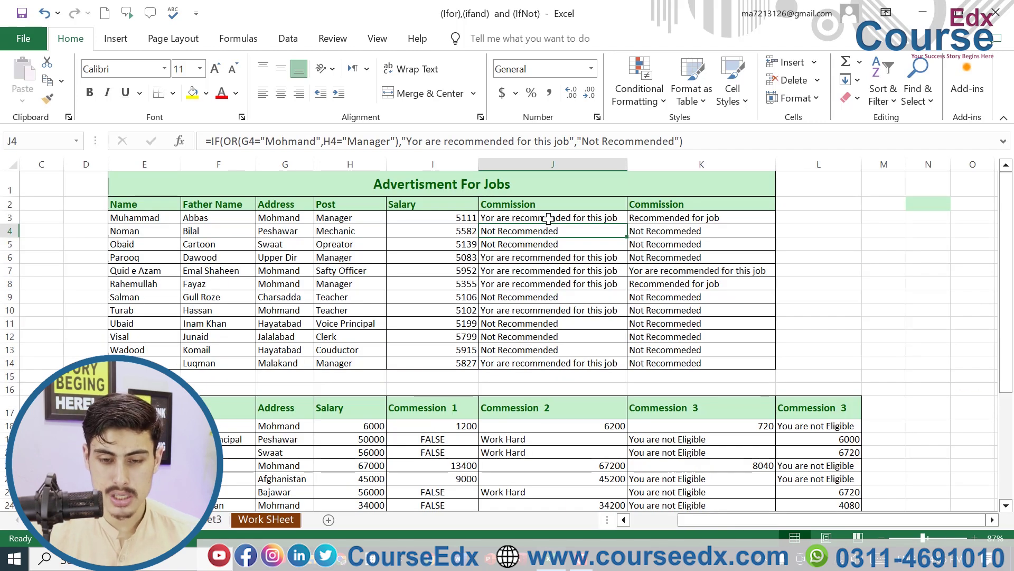
Switch to the Work SHeet worksheet and widen column H beside the Salary column.
left_click(270, 519)
left_click(593, 220)
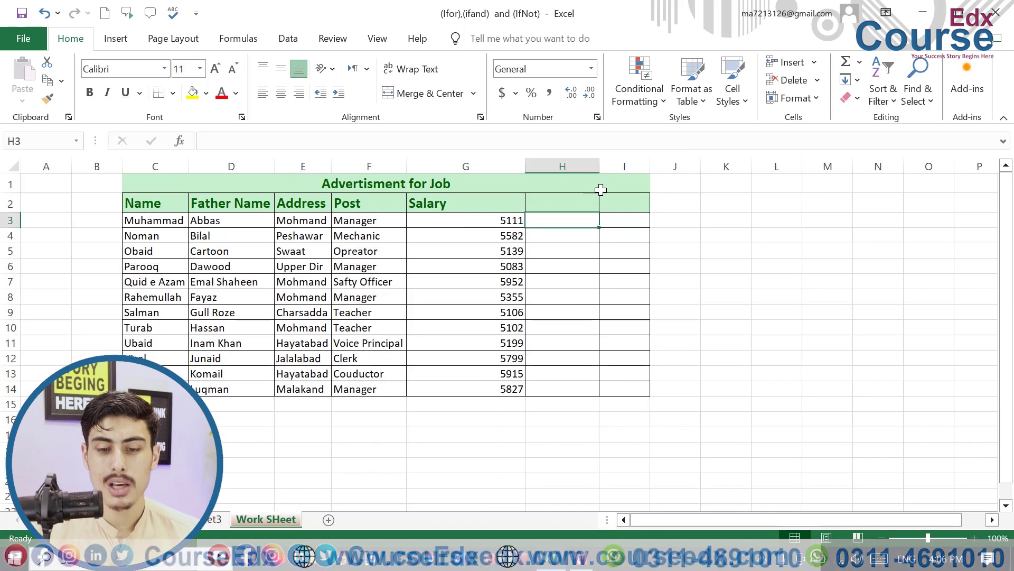
left_click_drag(600, 166, 621, 166)
Review the address and post cells, and start an IF formula in H3 with a nested OR whose first condition is E3="Mohmand".
left_click(315, 224)
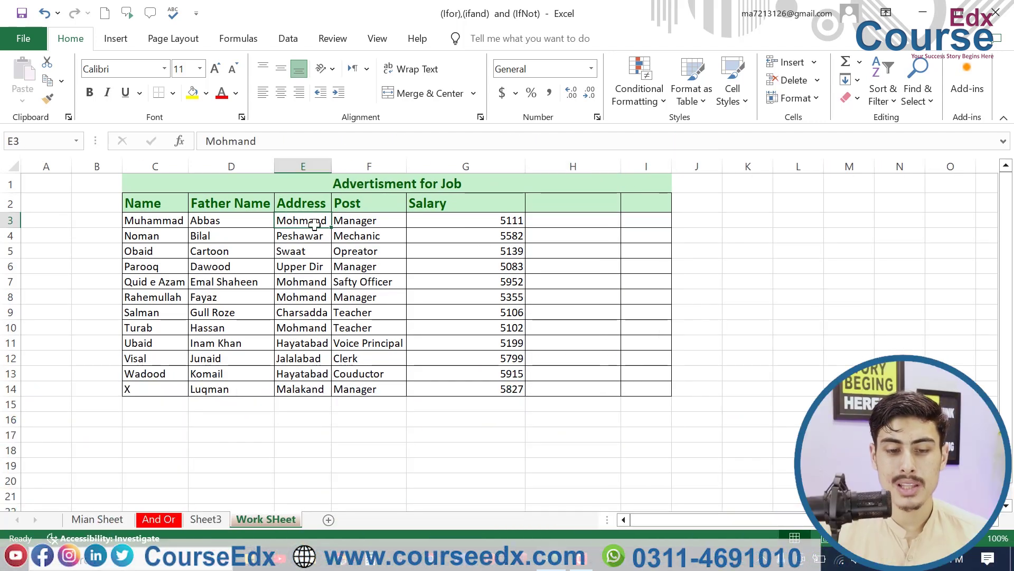
left_click(366, 221)
left_click(313, 235)
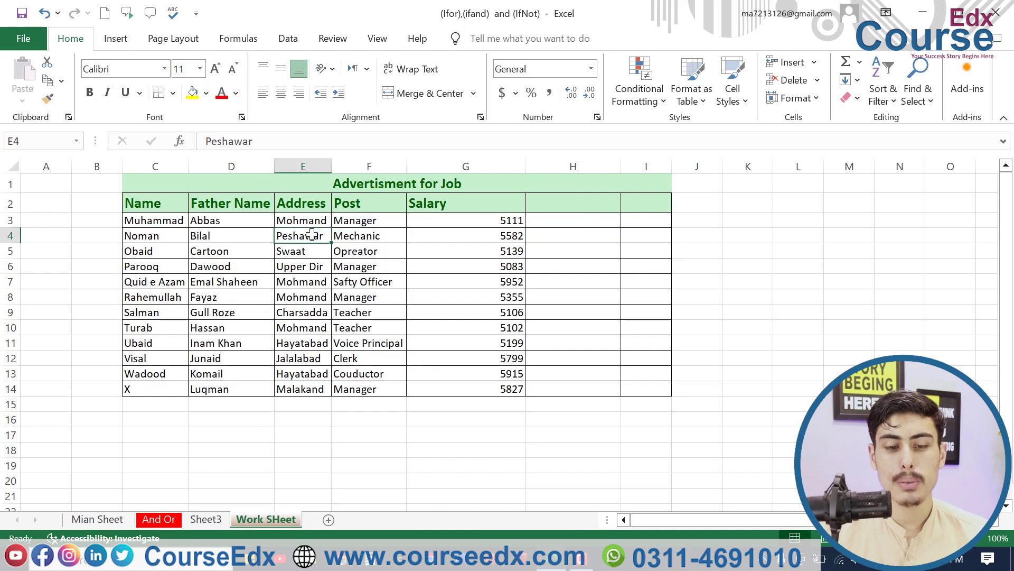
left_click(356, 224)
left_click(574, 222)
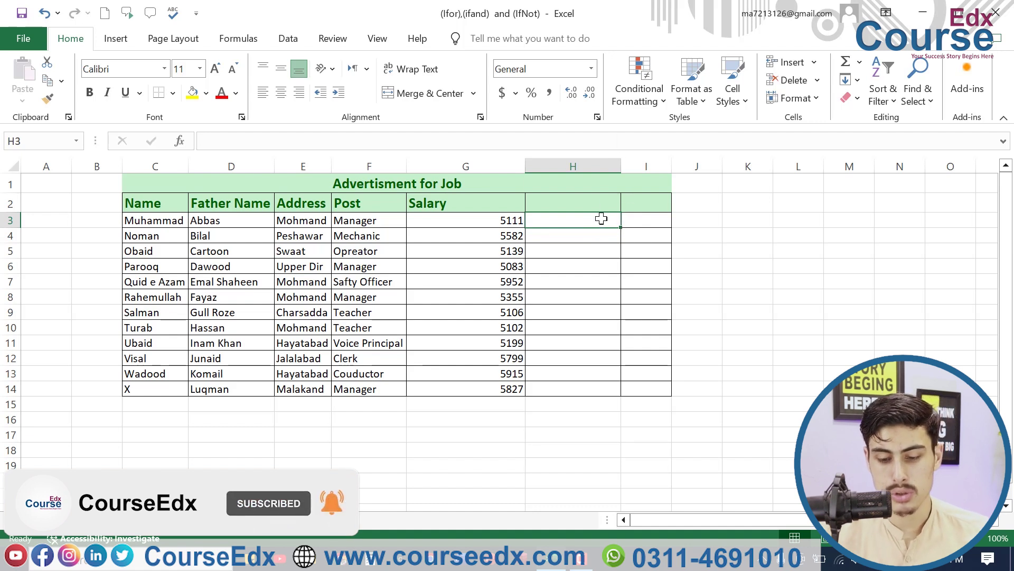
type("=IF(")
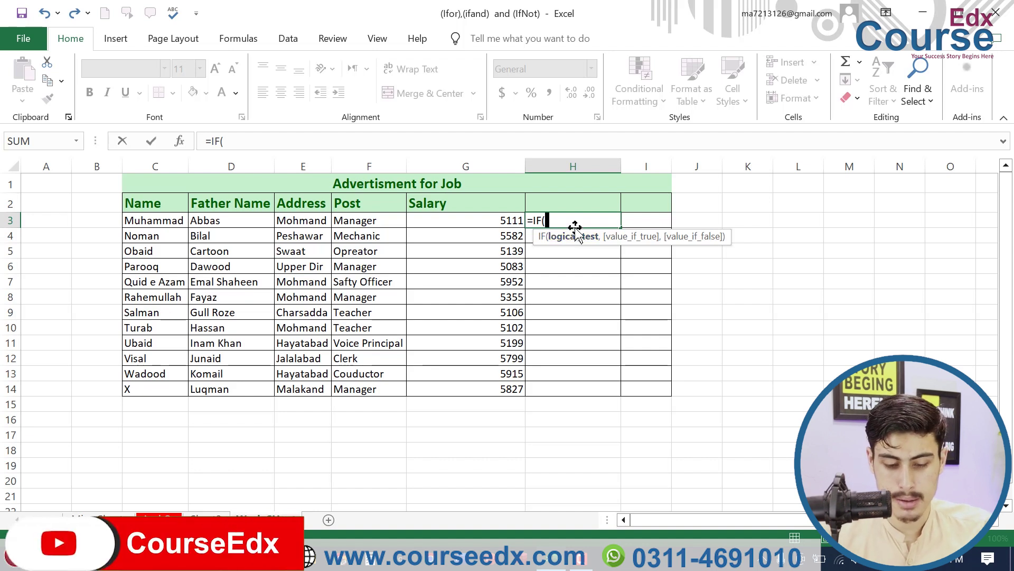
type("or")
key("Tab")
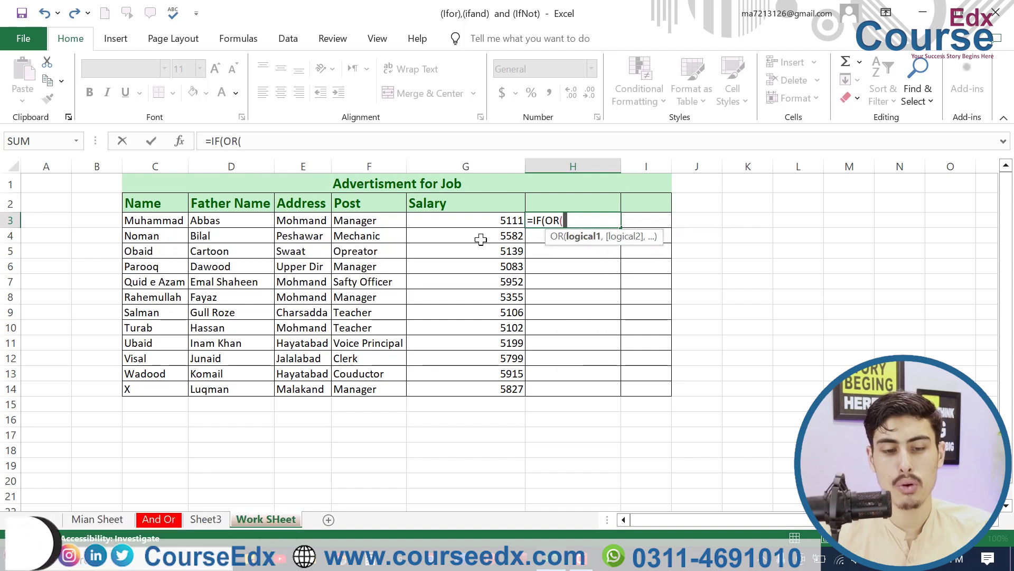
left_click(309, 220)
type("\"")
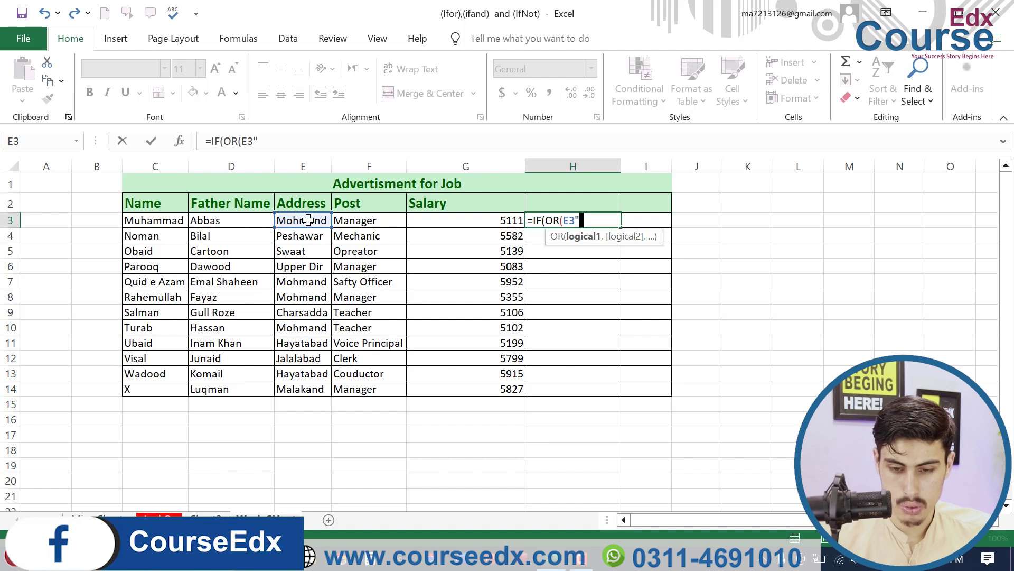
type("M")
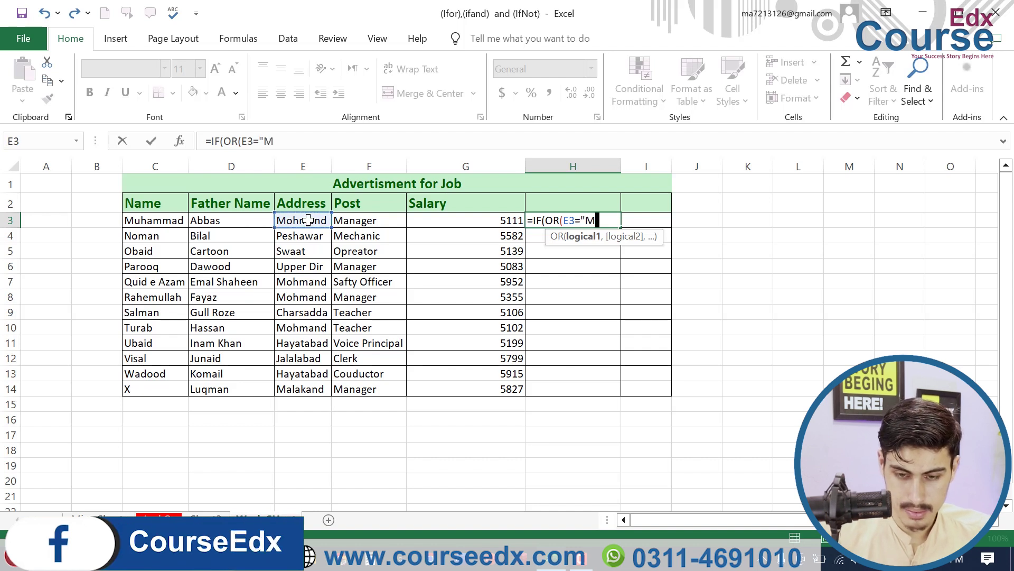
type("ohmand\"")
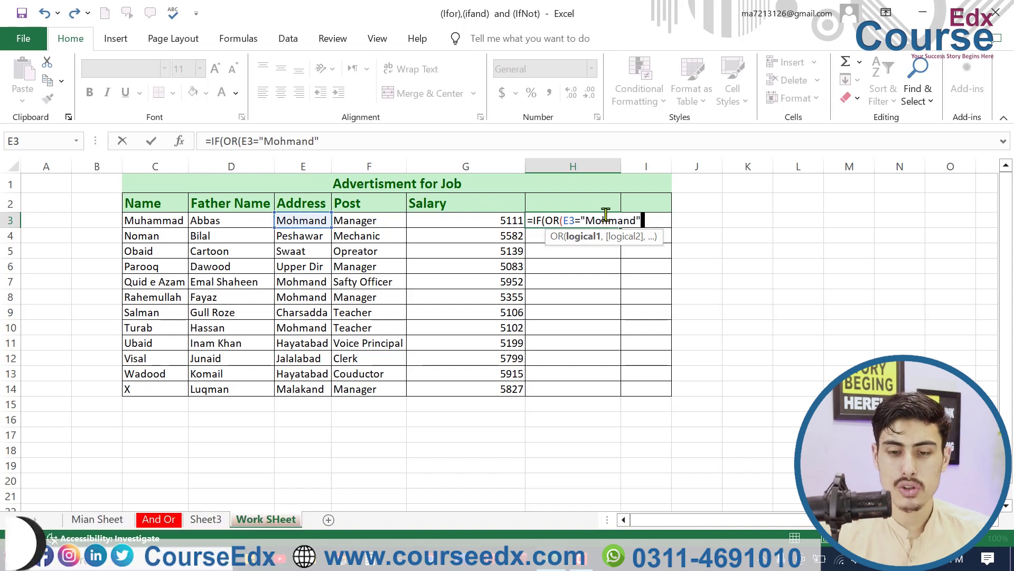